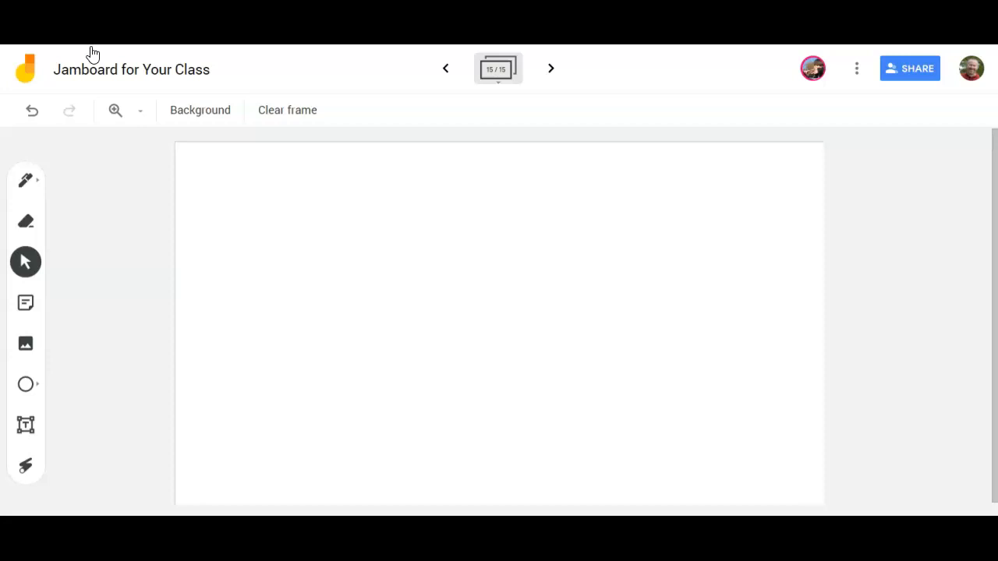
Look at the "Let's Evaluate the Evidence" graphic organizer on the Amy Brown Science web page, dismissing the newsletter popup
click(234, 104)
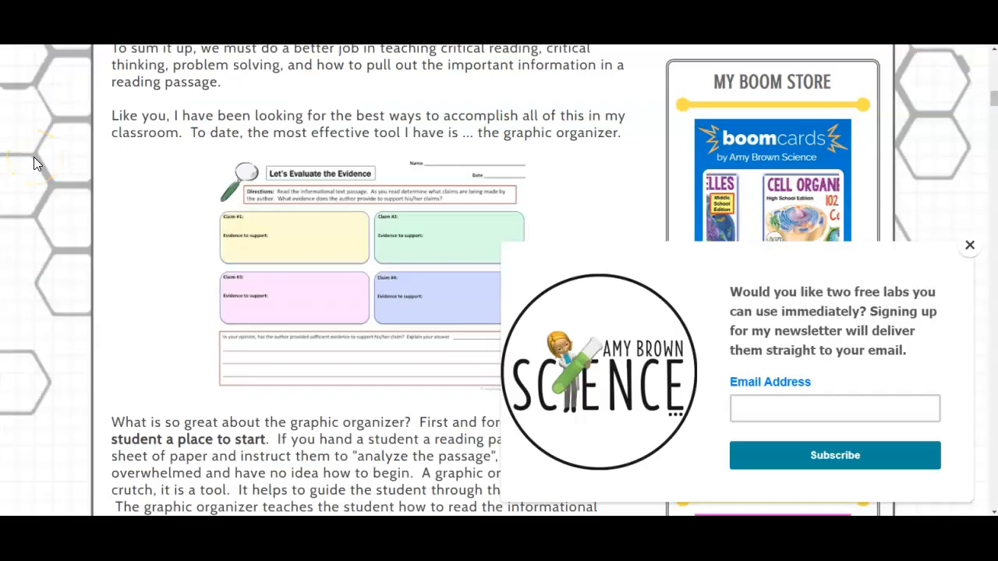
click(970, 246)
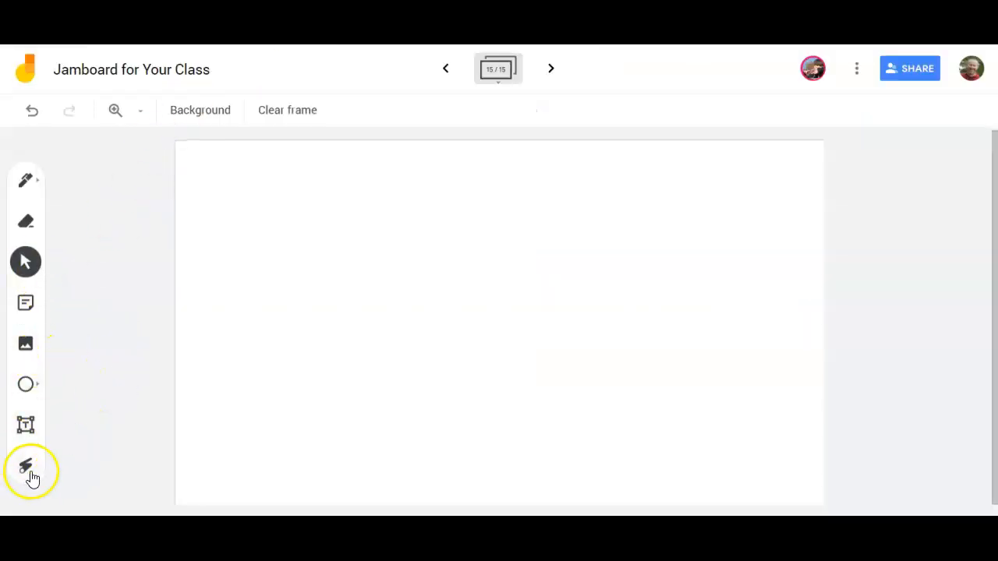
Draw a rectangle in the upper-left part of the blank frame 15 with the square shape
click(37, 387)
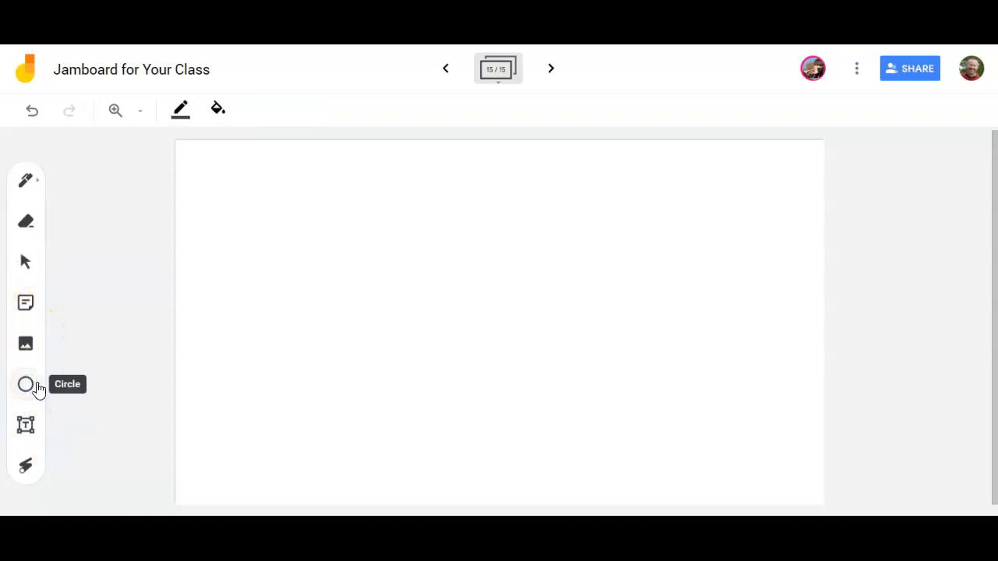
click(31, 385)
click(107, 385)
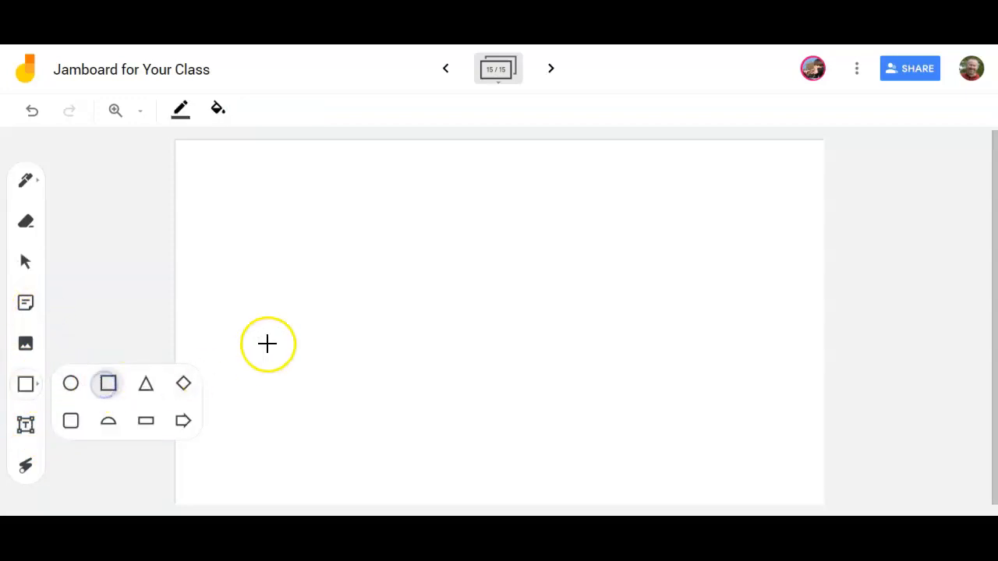
click(222, 228)
drag(221, 228, 478, 363)
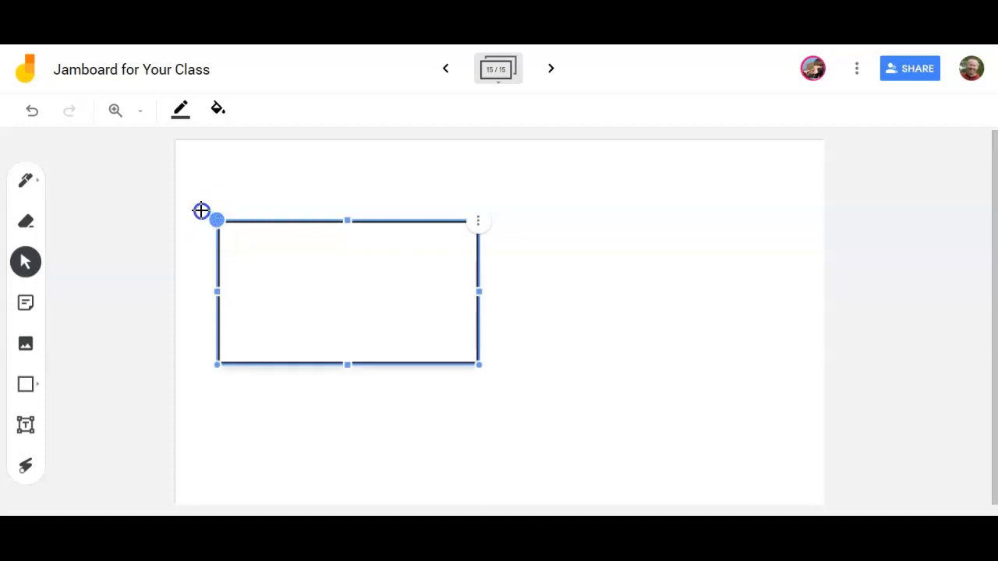
Enlarge the rectangle to about a quarter of the frame and fit it into the frame's upper-left corner
drag(478, 363, 521, 388)
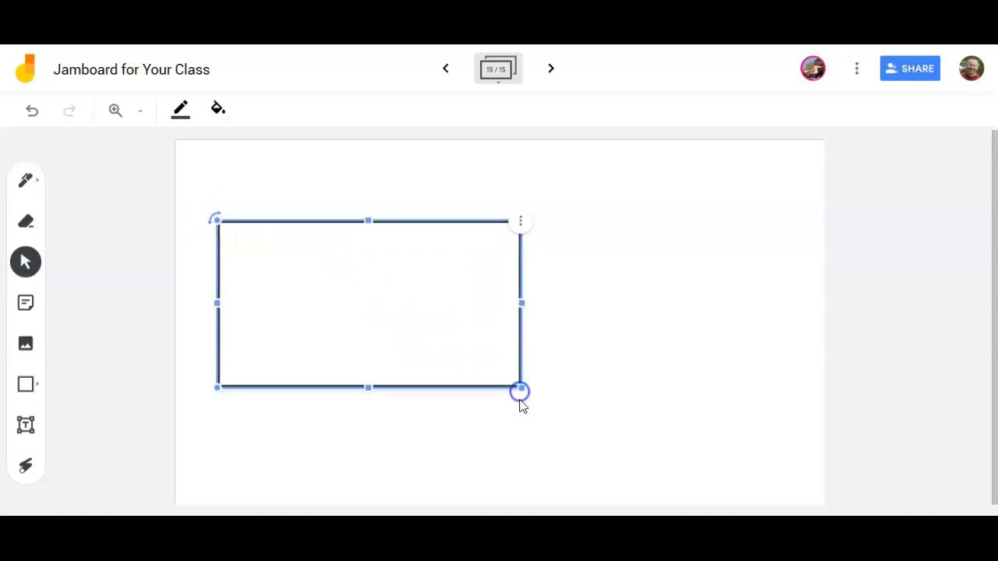
drag(463, 359, 429, 297)
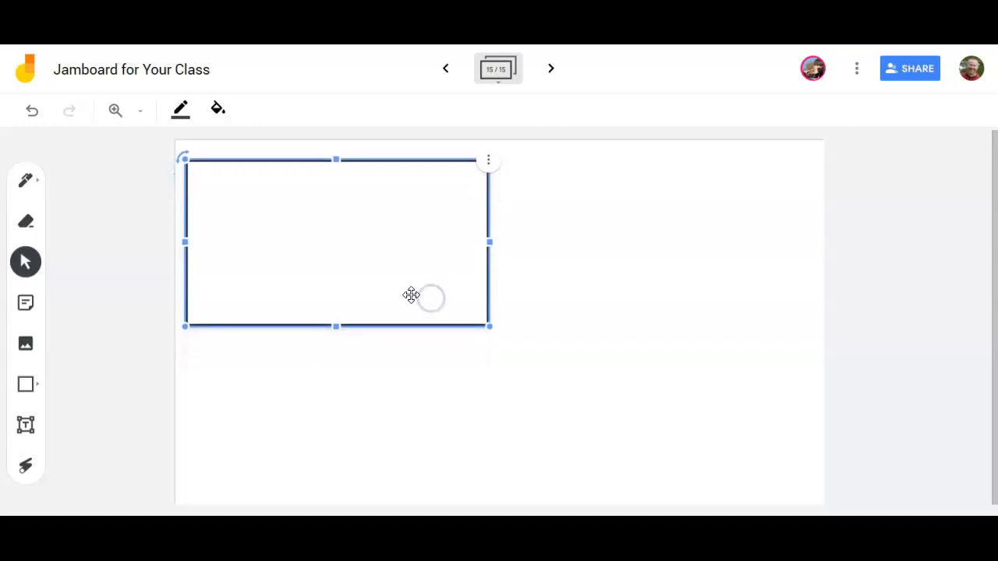
mouse_move(336, 326)
mouse_down()
mouse_move(348, 345)
mouse_move(341, 322)
mouse_up()
click(514, 429)
click(339, 346)
Duplicate the rectangle three times and arrange the copies with the original as an aligned two-by-two grid
click(358, 273)
click(488, 161)
click(512, 169)
drag(457, 221, 758, 221)
click(803, 163)
click(822, 173)
click(821, 179)
click(838, 186)
drag(701, 263, 354, 409)
mouse_move(639, 287)
mouse_down()
mouse_move(629, 449)
mouse_move(643, 301)
mouse_up()
click(641, 303)
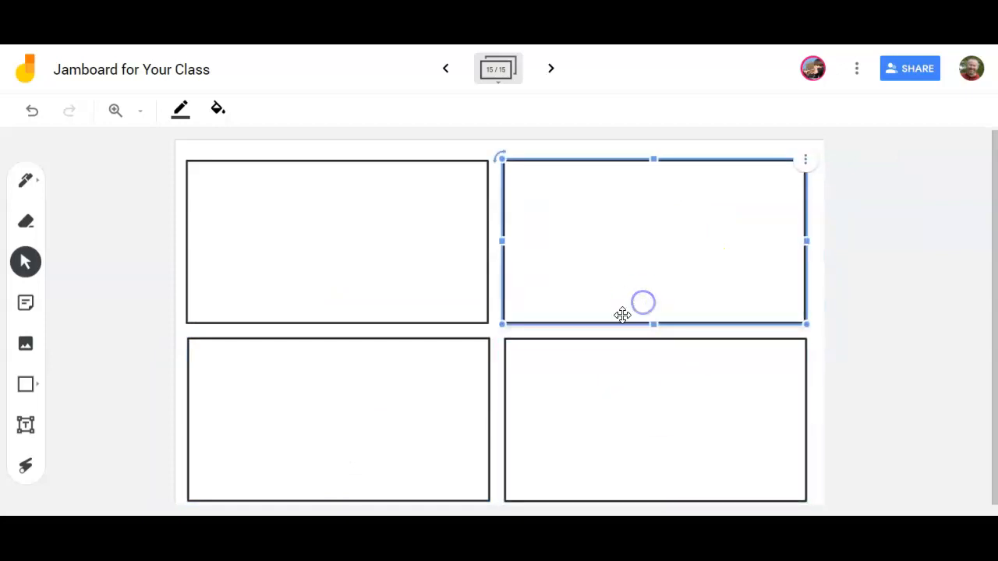
click(134, 262)
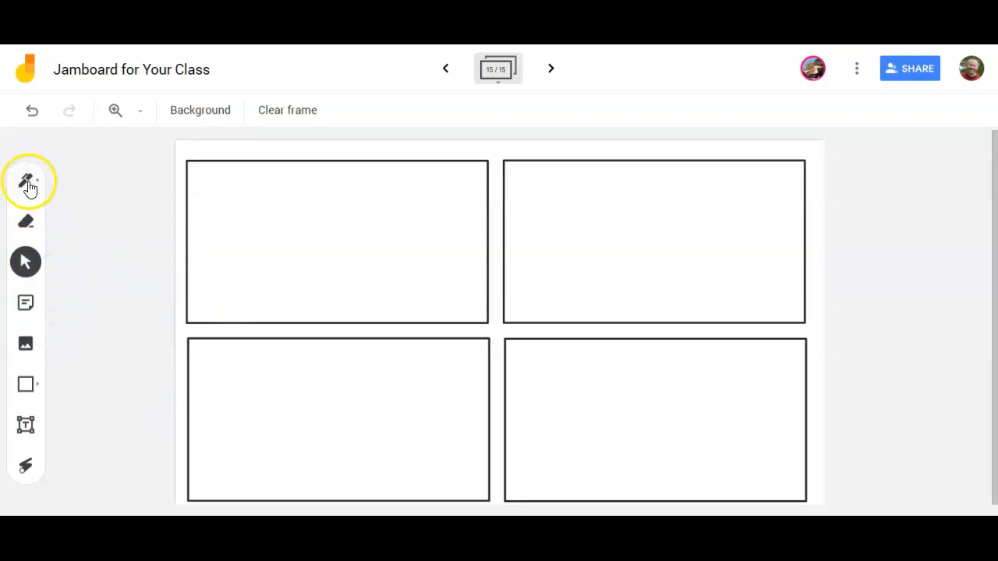
Add a text box reading "Claim #1" in the top-left corner of the upper-left rectangle
click(29, 421)
click(200, 172)
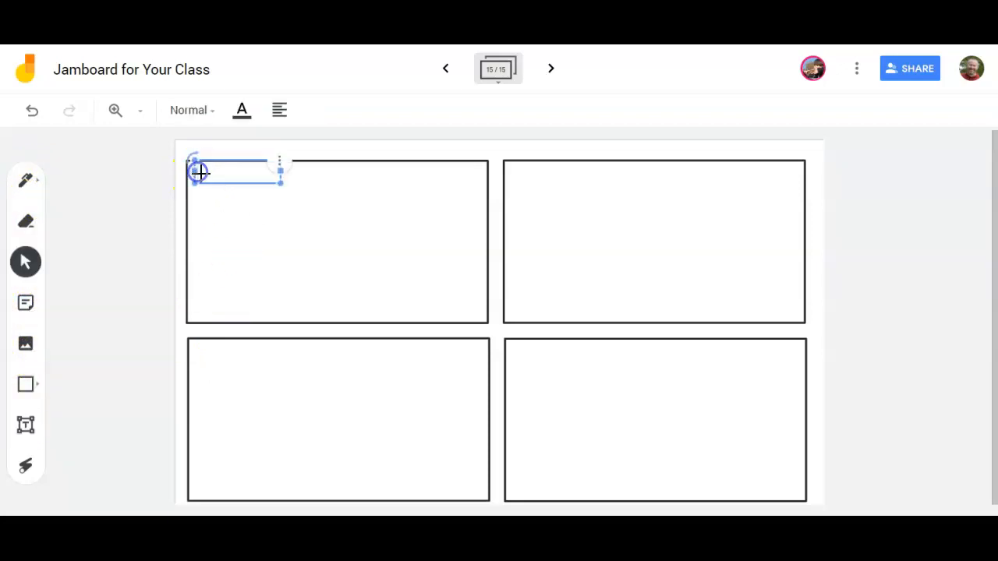
click(290, 230)
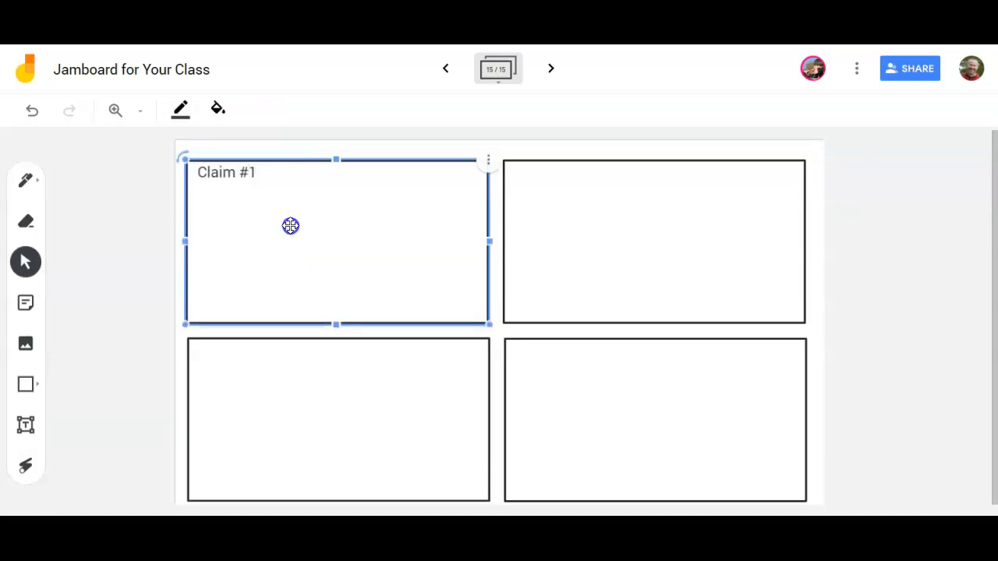
Format the "Claim #1" label with red text and the Caption style
click(231, 183)
click(230, 114)
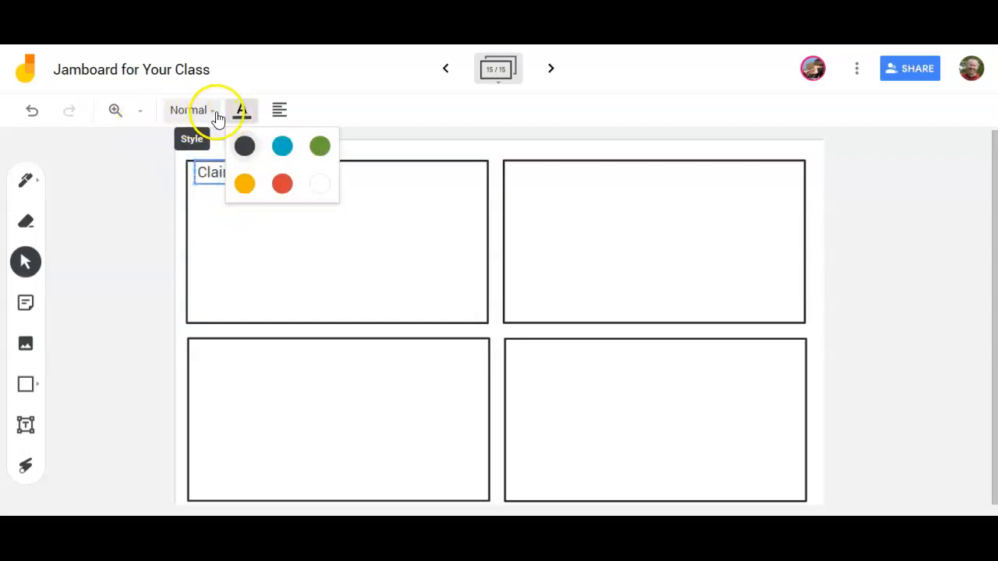
click(278, 187)
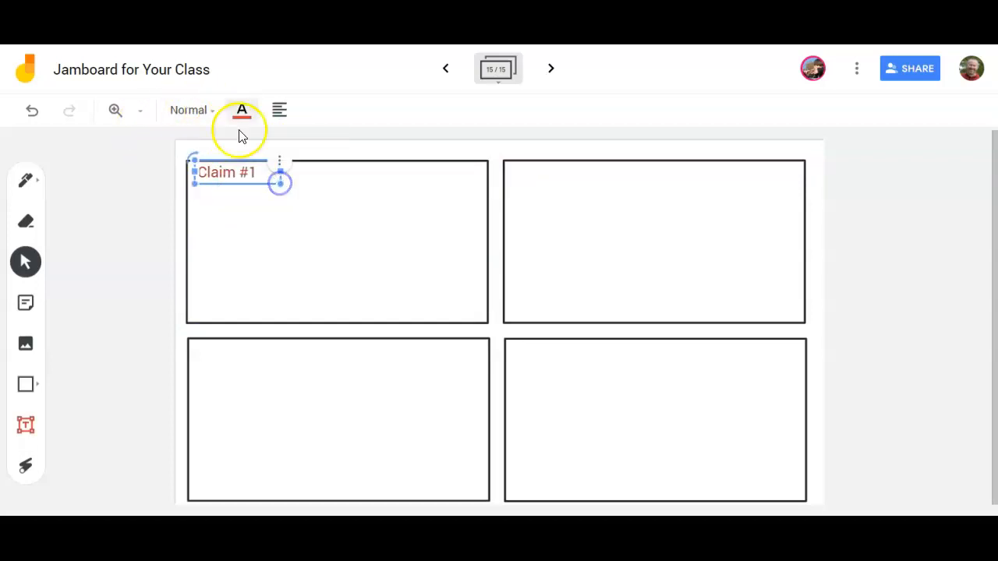
click(194, 110)
click(222, 324)
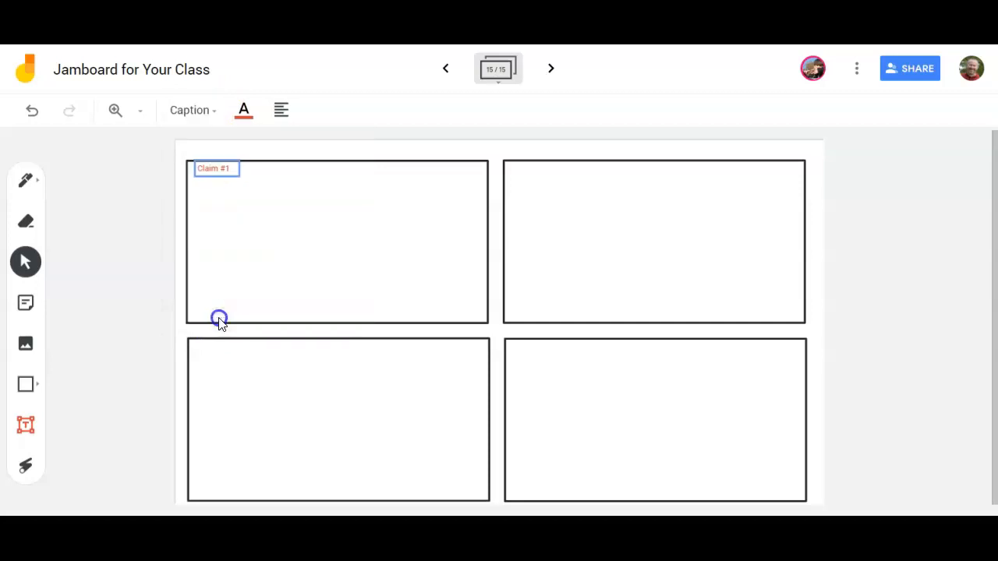
Duplicate the "Claim #1" label three times and place one copy in the top-left corner of each other rectangle
click(239, 159)
click(272, 193)
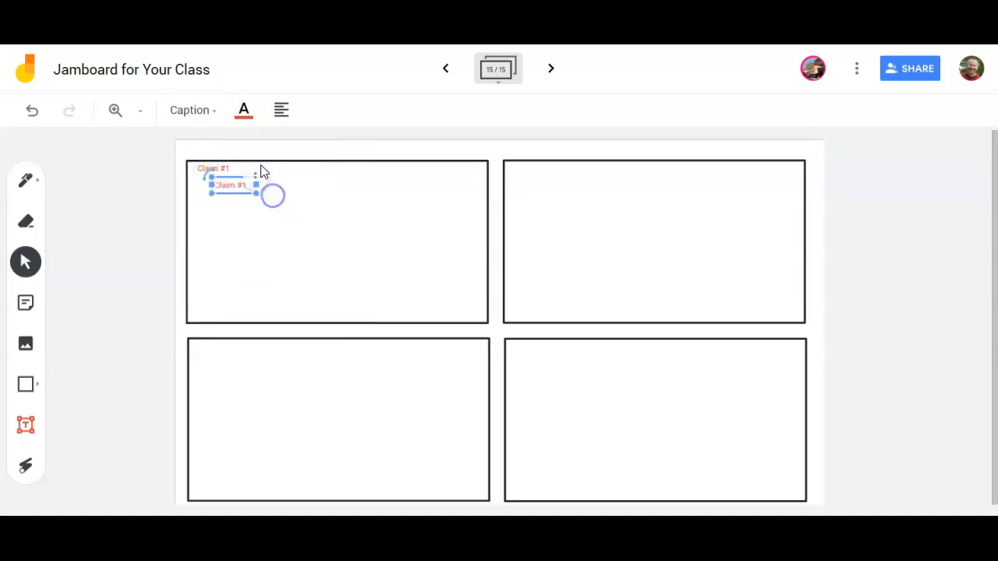
click(257, 177)
click(274, 208)
click(274, 194)
click(290, 228)
drag(267, 222, 532, 177)
drag(244, 203, 211, 352)
drag(226, 187, 540, 354)
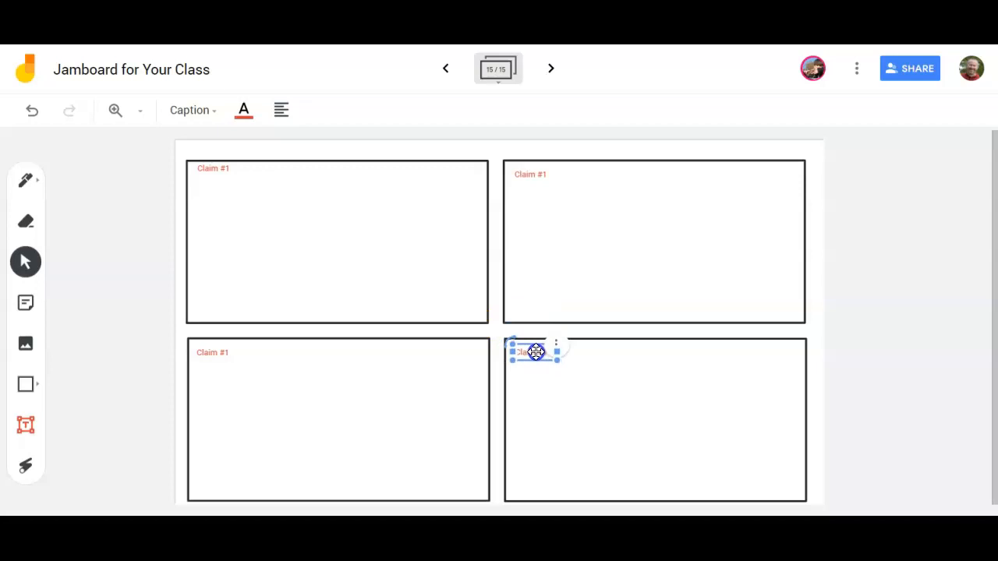
click(285, 223)
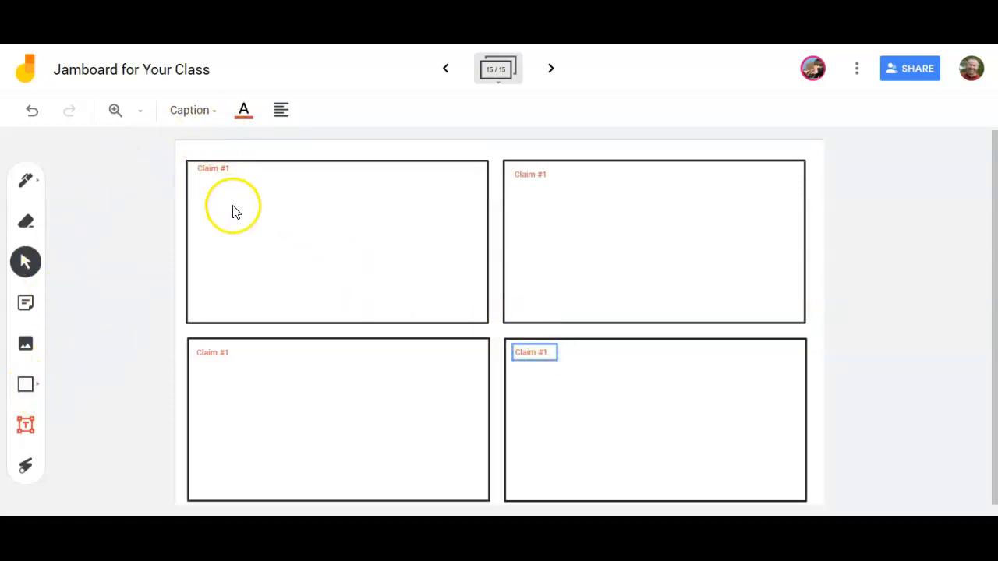
Add the text "Evidence to Support" on a single line below the claim label in the upper-left rectangle
click(200, 247)
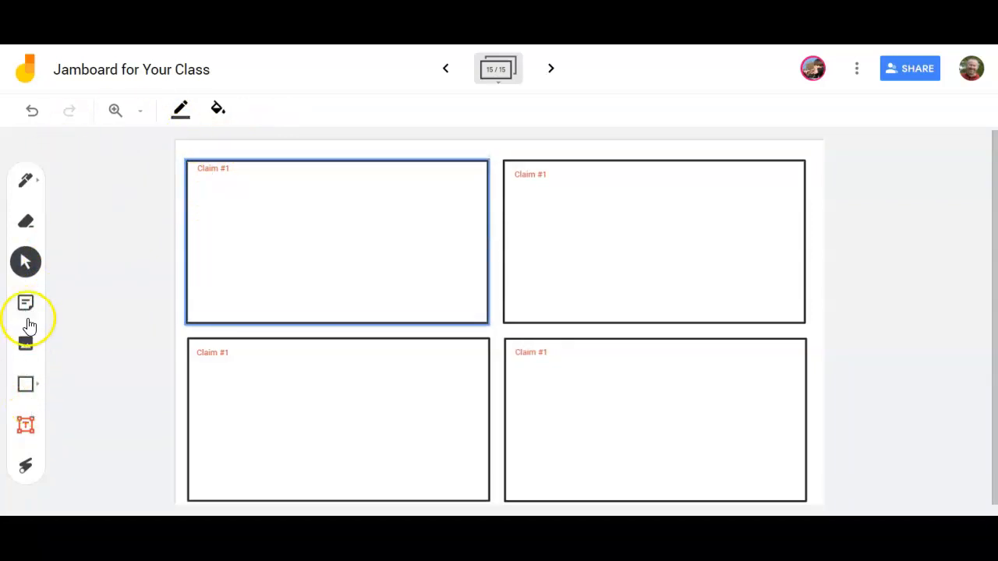
click(26, 424)
click(222, 240)
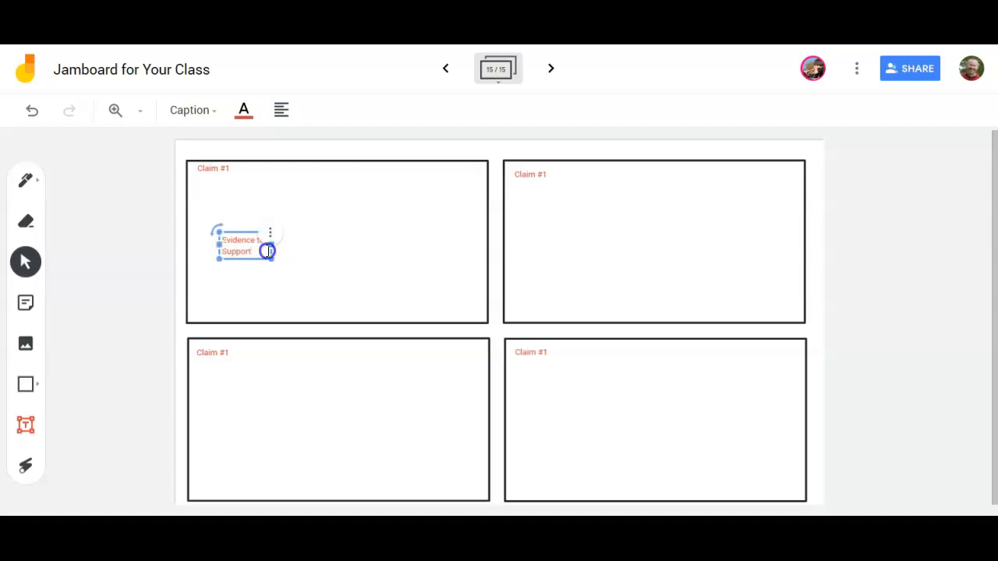
drag(286, 246, 255, 222)
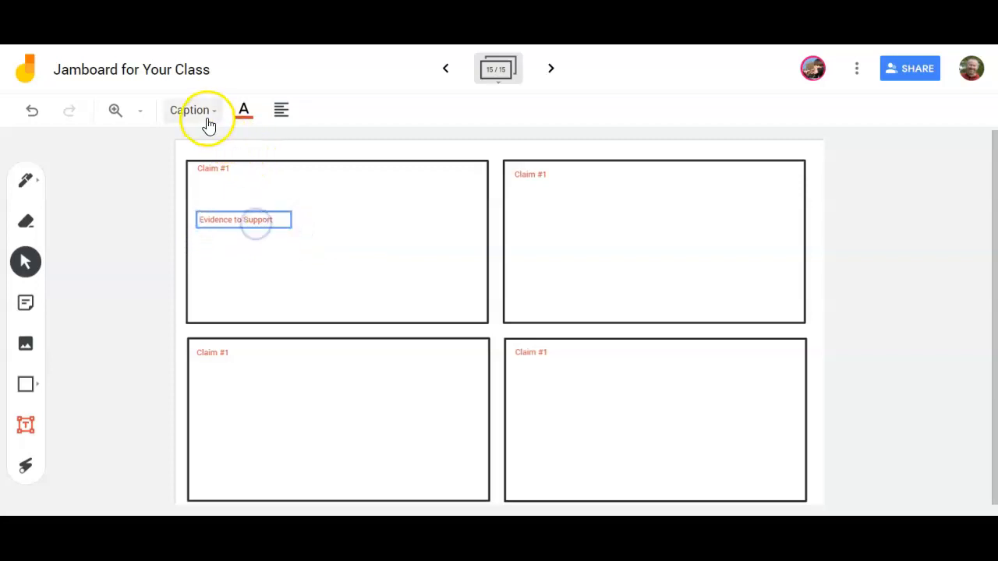
Duplicate the "Evidence to Support" label three times and place one copy below the claim label in each other rectangle
click(291, 210)
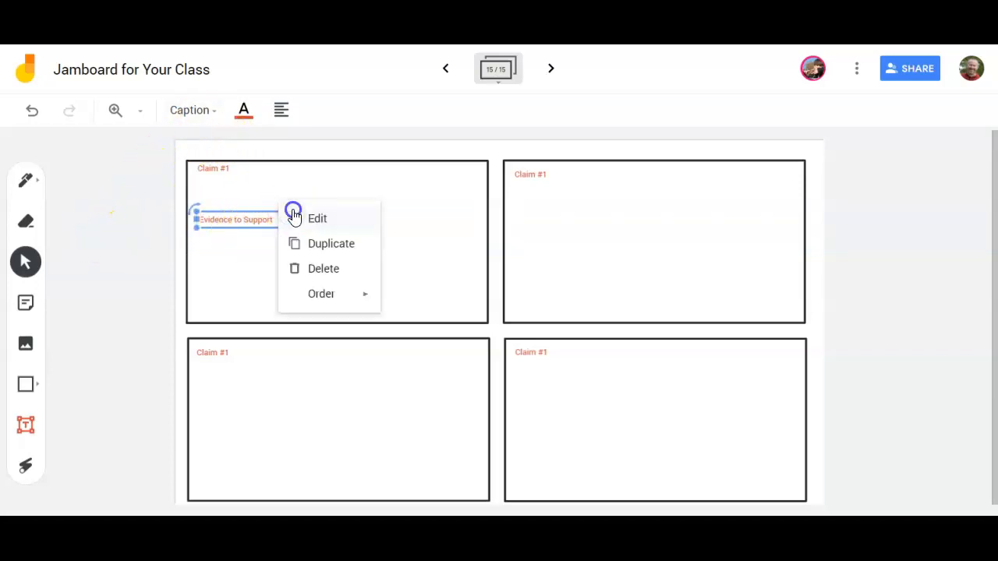
click(311, 240)
click(310, 234)
click(323, 254)
click(325, 249)
click(340, 273)
drag(307, 271, 258, 421)
drag(269, 253, 572, 222)
drag(283, 234, 570, 403)
drag(238, 420, 240, 402)
click(817, 337)
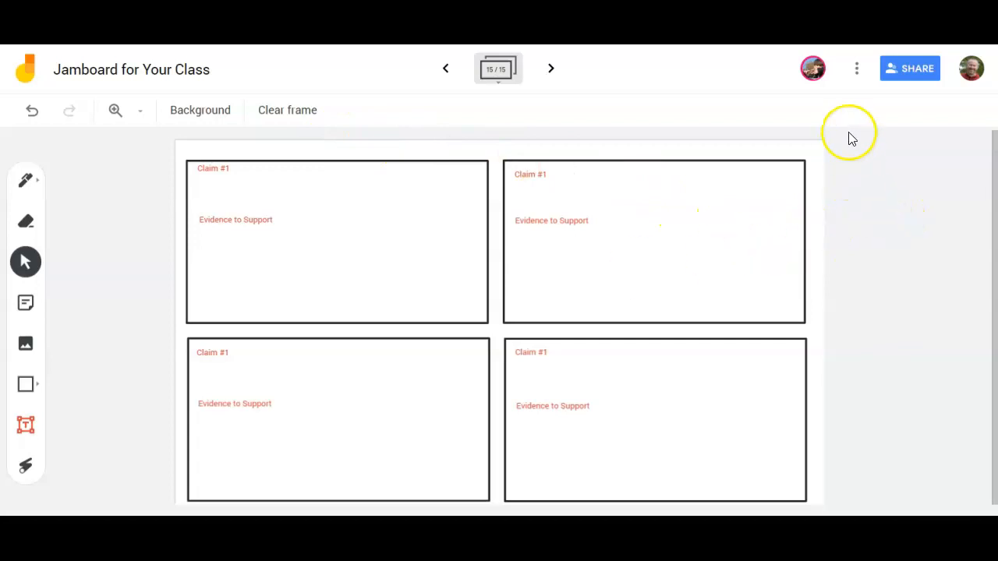
Save the frame with the four claim and evidence boxes as an image
click(856, 75)
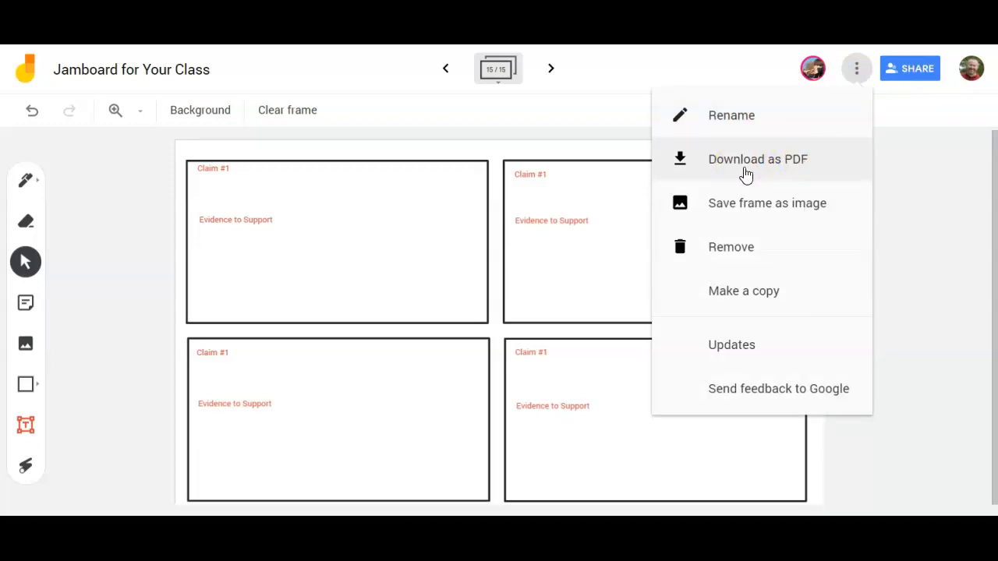
click(782, 209)
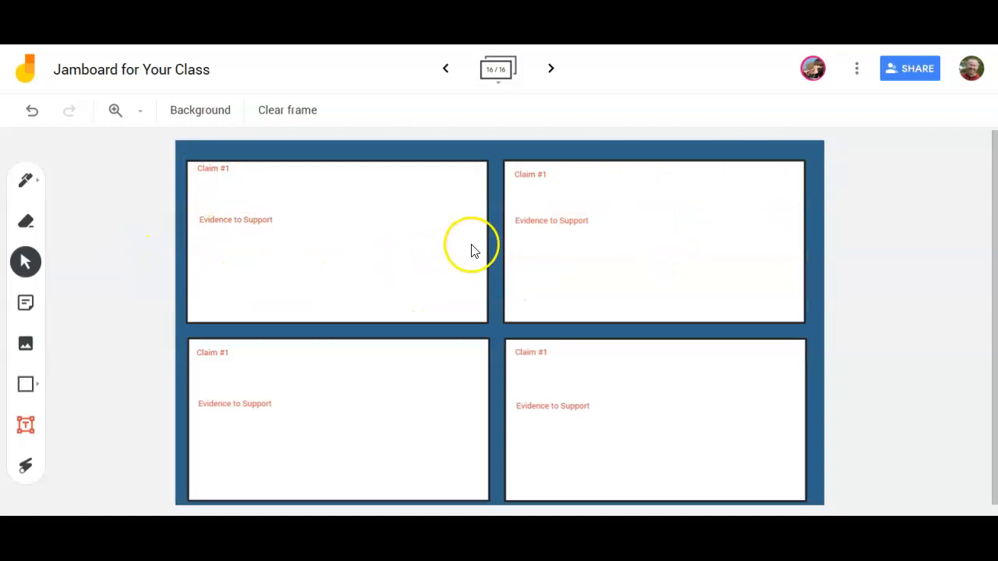
Duplicate frame 16, the claim and evidence organizer with the blue background
click(498, 75)
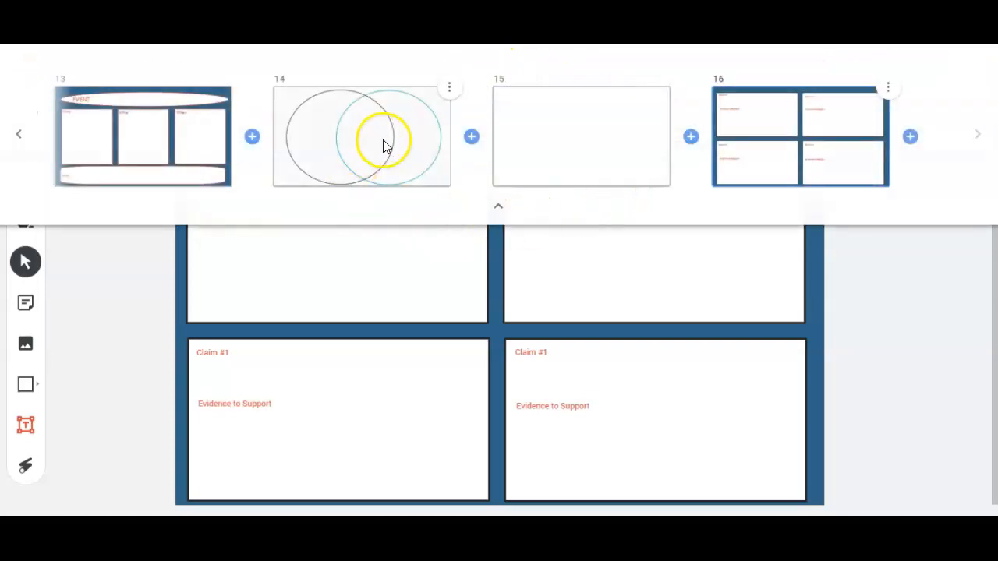
click(798, 144)
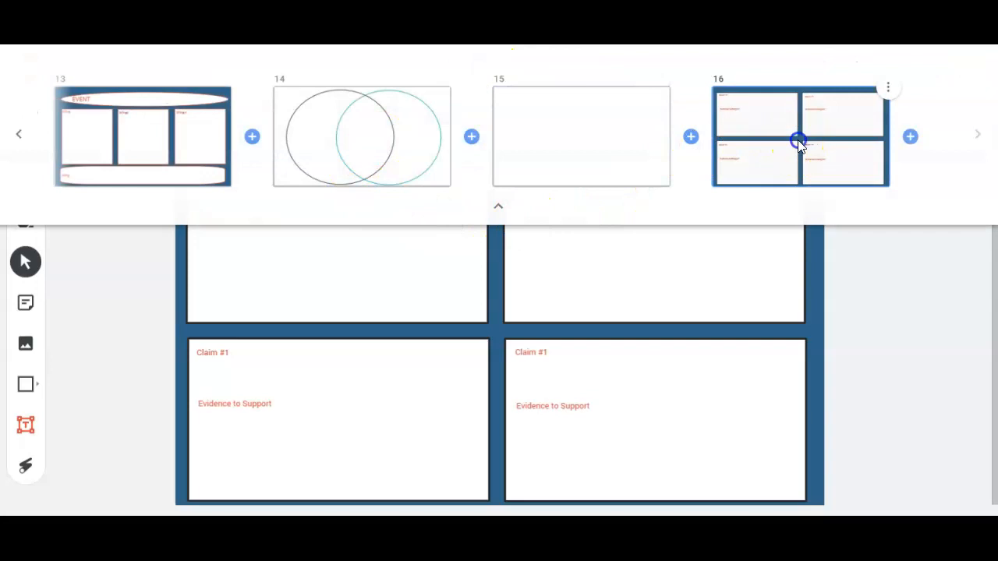
click(886, 89)
click(866, 93)
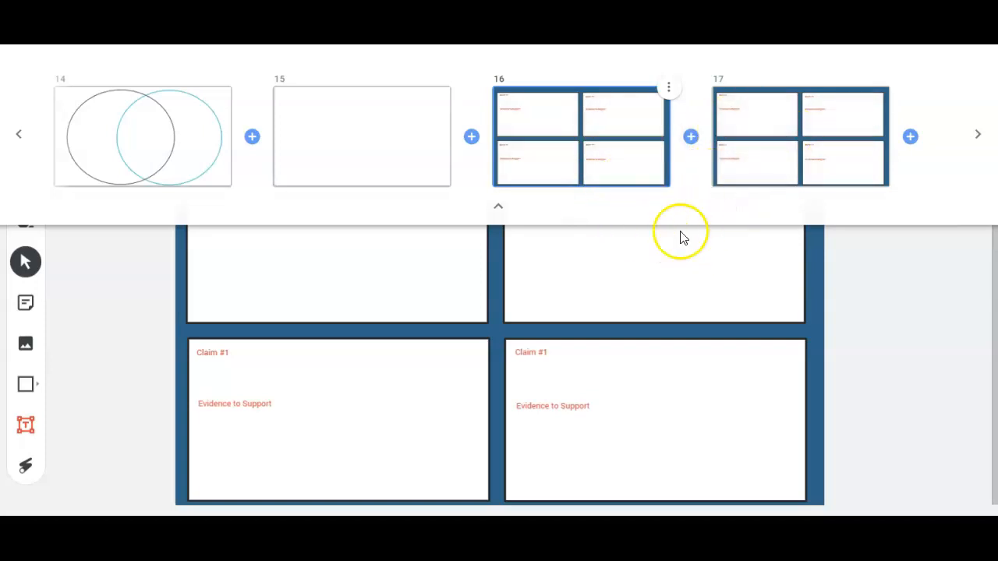
Delete the blank frame 15 from the jam
click(341, 122)
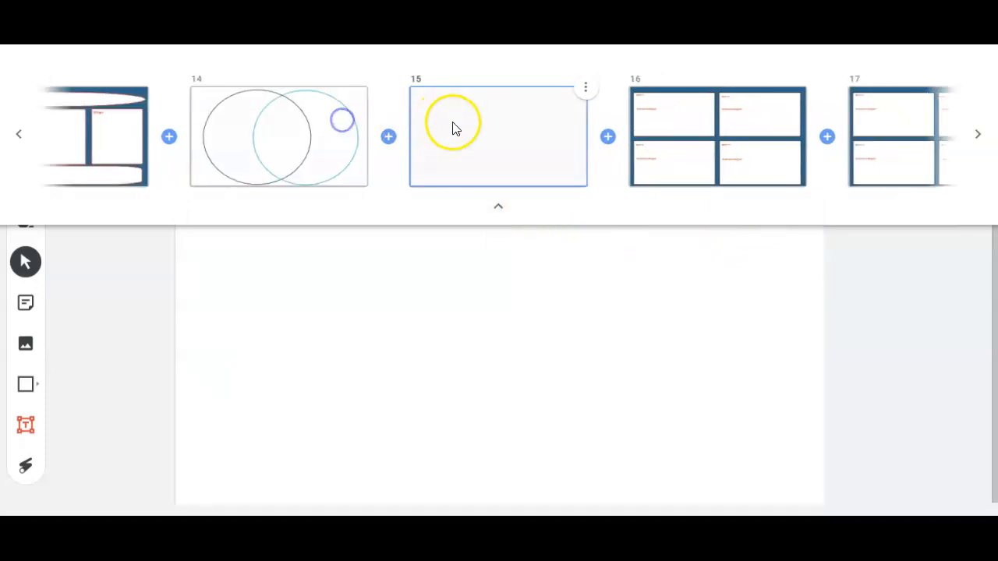
click(591, 90)
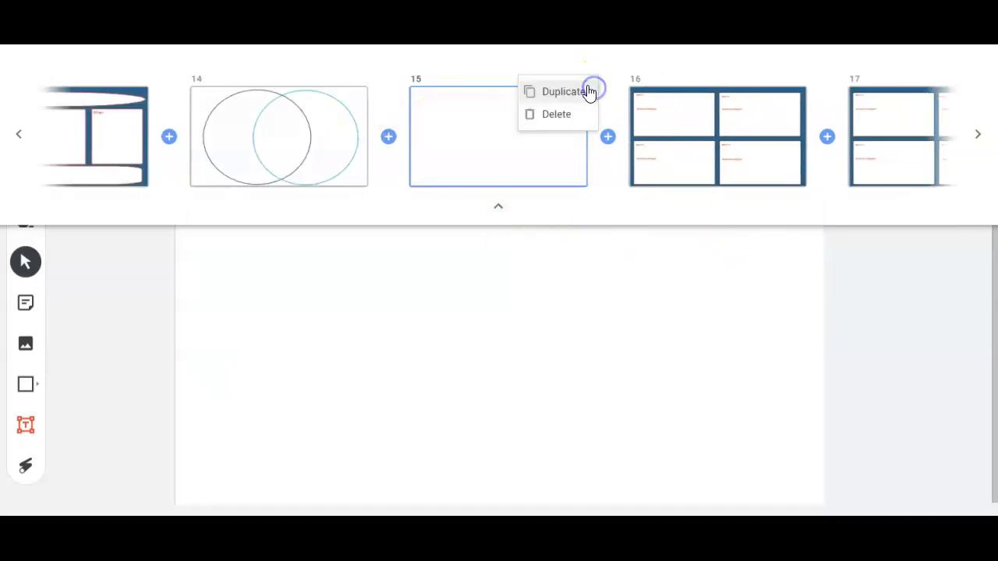
click(555, 114)
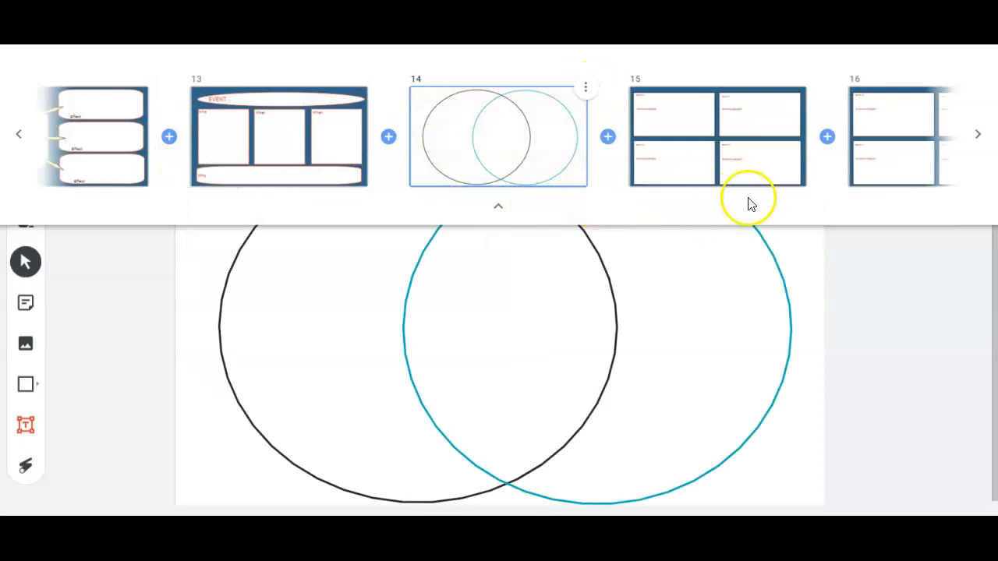